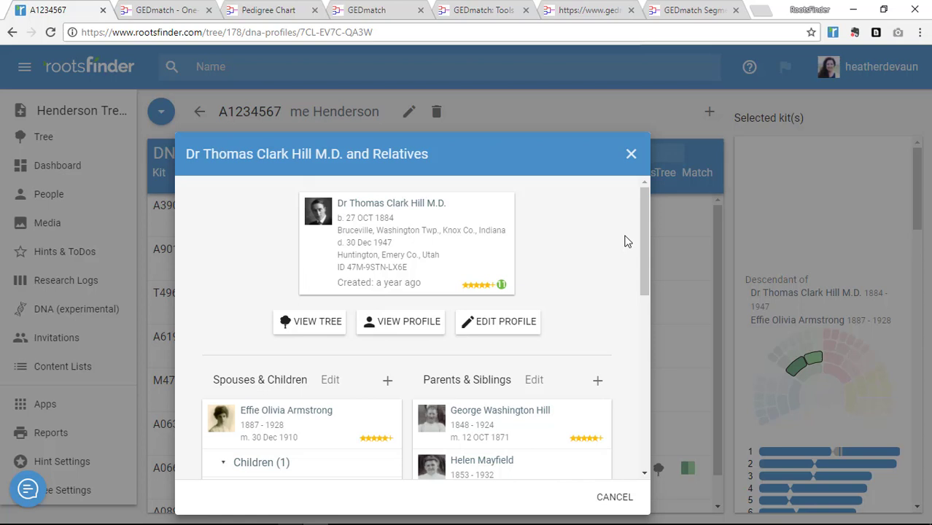
# - Open the ancestor's full profile from the relatives dialog and look through its timeline, media and hints
pyautogui.click(410, 209)
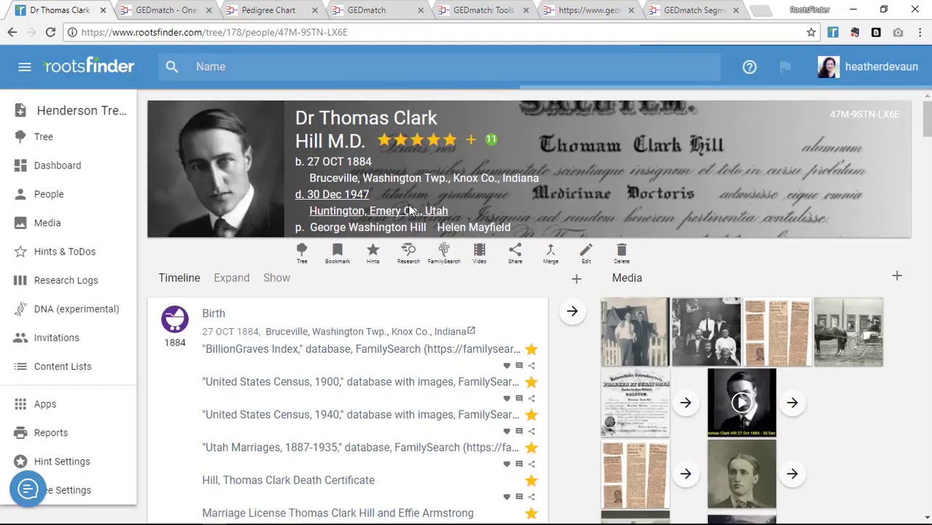
pyautogui.scroll(-5, 409, 211)
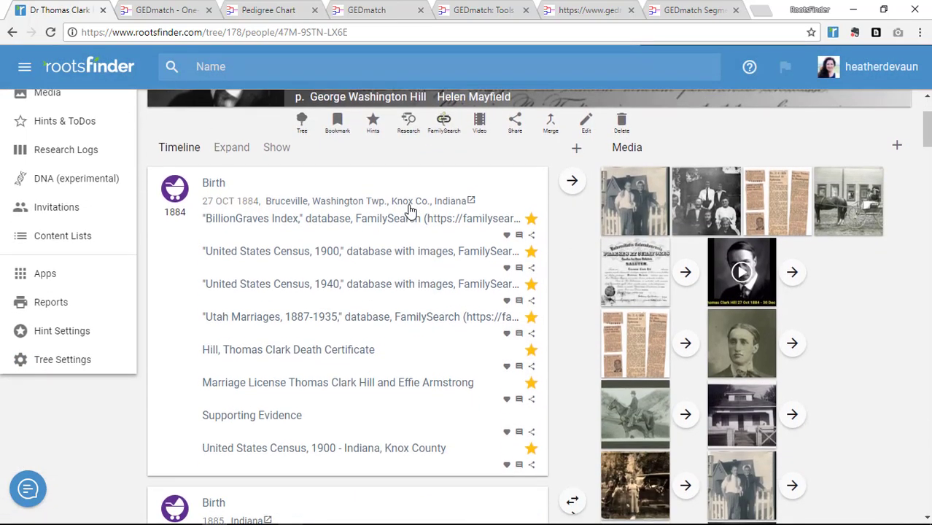
pyautogui.scroll(-3, 410, 211)
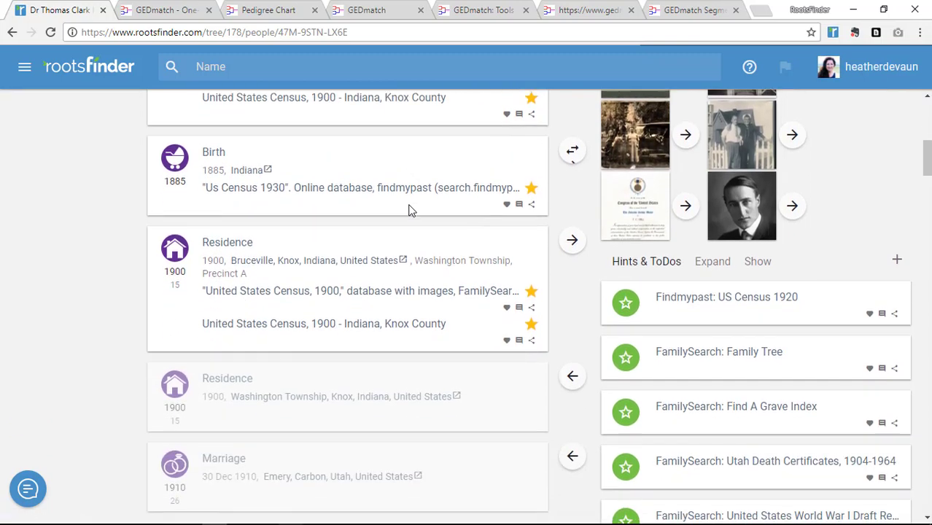
pyautogui.scroll(8, 410, 210)
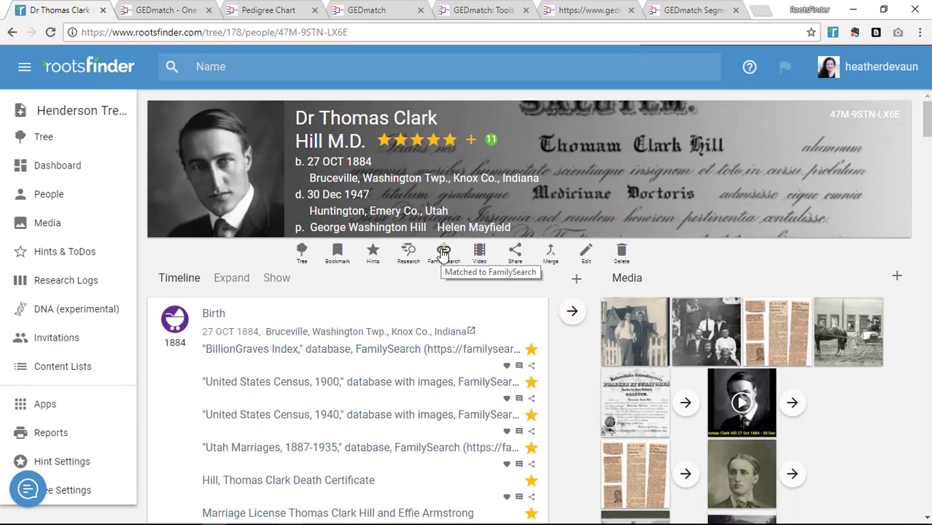
# - Create a DNA profile in the family tree with the DNA kit ID and assign it to the tree's root person
pyautogui.click(46, 141)
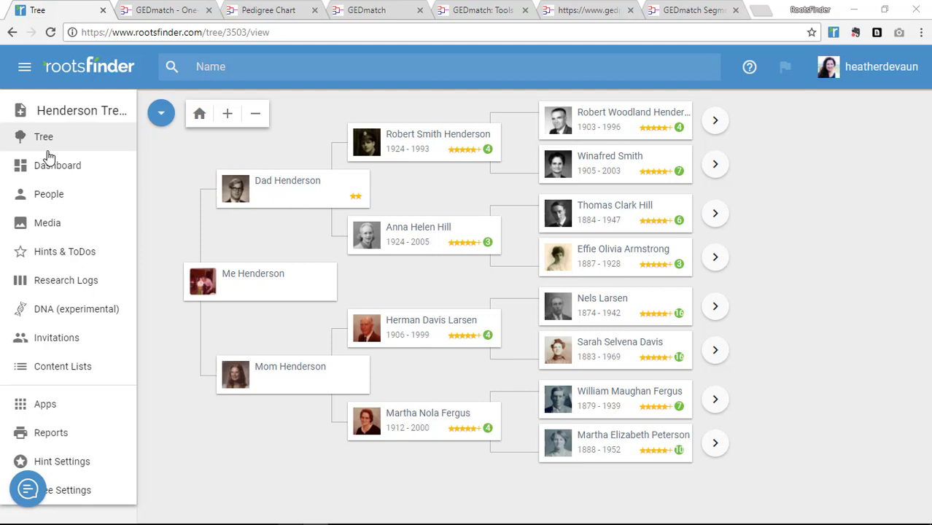
pyautogui.click(66, 308)
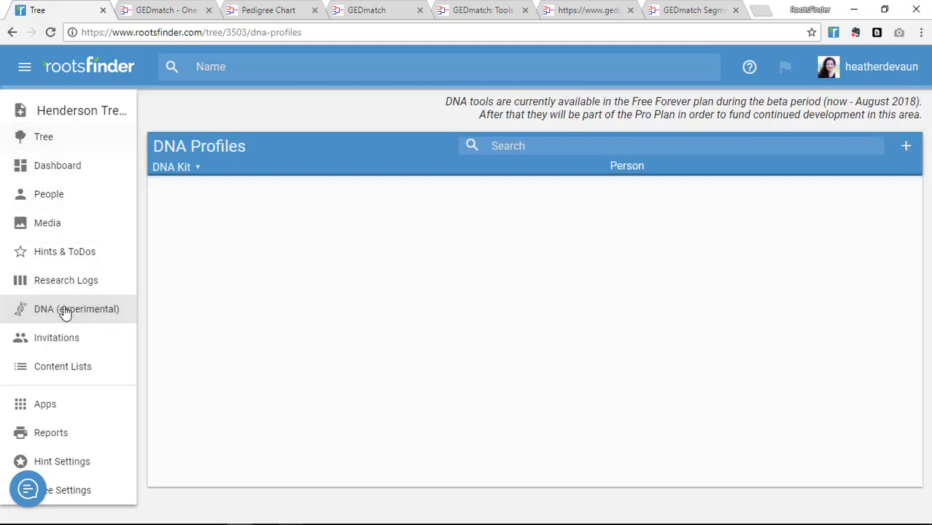
pyautogui.click(905, 145)
pyautogui.click(426, 234)
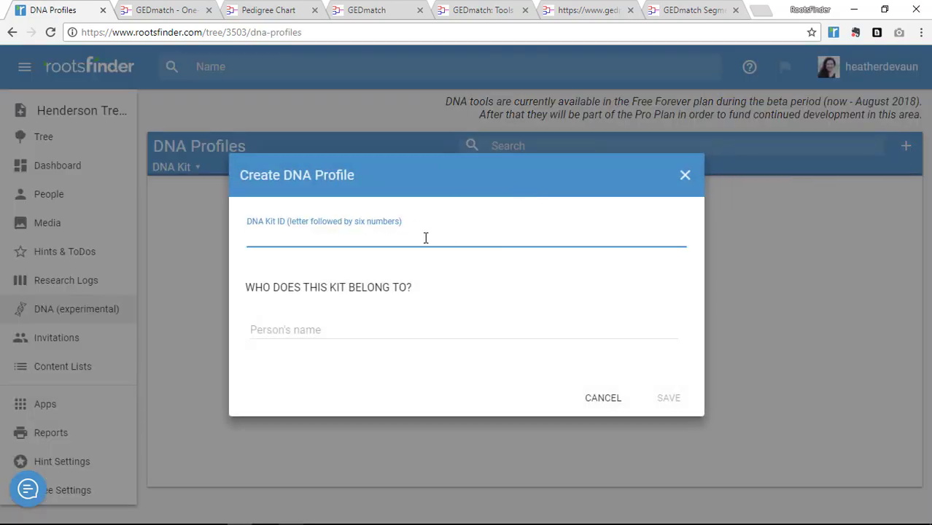
pyautogui.write('A1234567')
pyautogui.click(395, 323)
pyautogui.write('me')
pyautogui.click(391, 300)
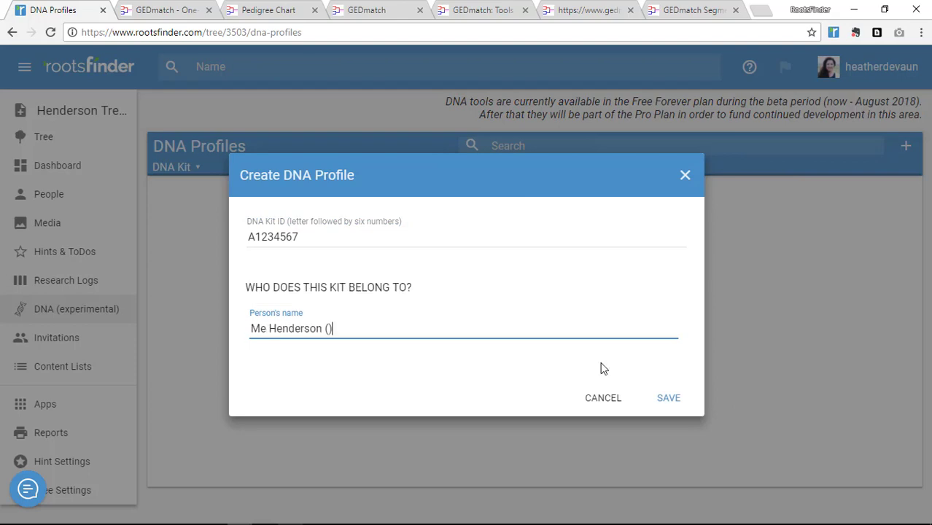
pyautogui.click(667, 399)
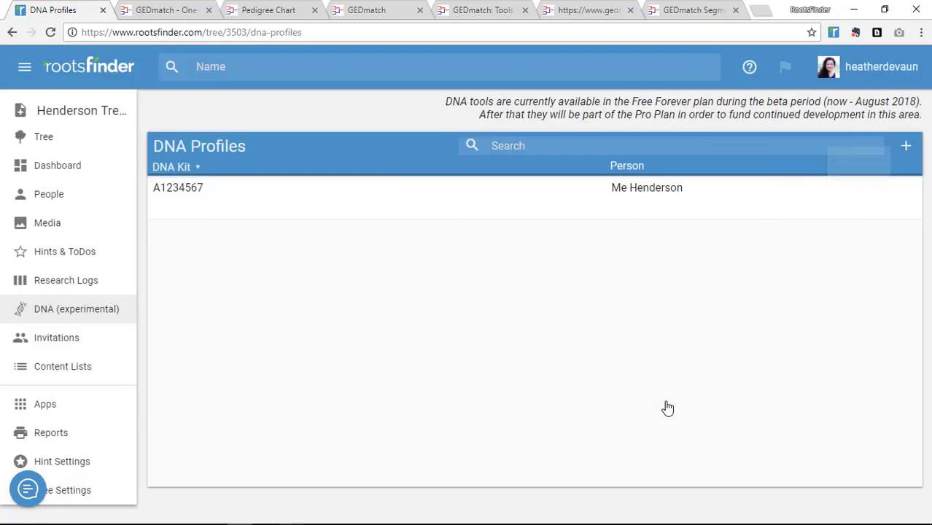
# - Copy the entire GEDmatch one-to-many results page and paste it into the kit's RootsFinder page to import the DNA matches
pyautogui.click(166, 10)
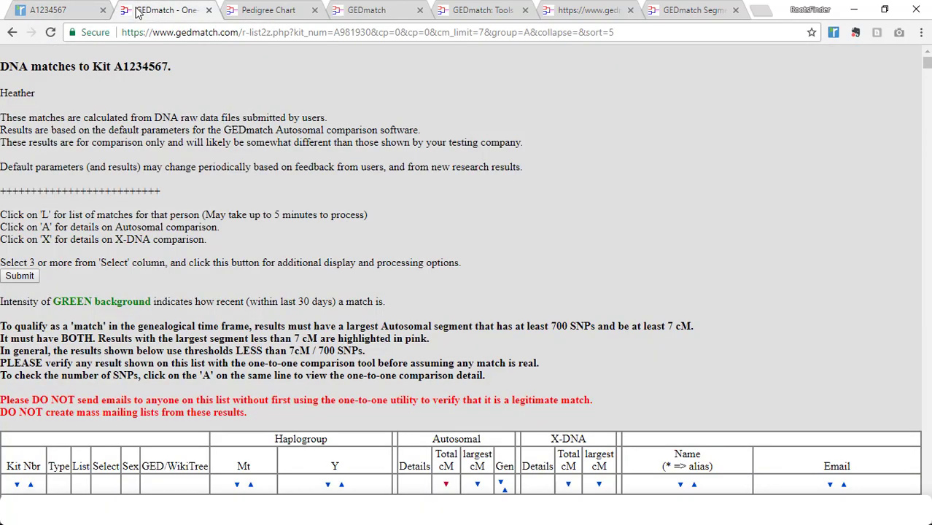
pyautogui.hotkey('ctrl', 'a')
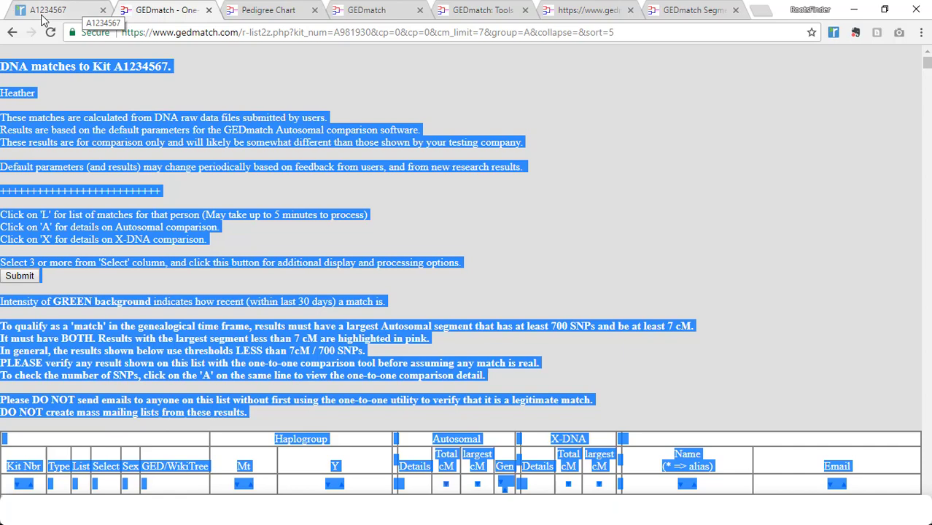
pyautogui.click(42, 17)
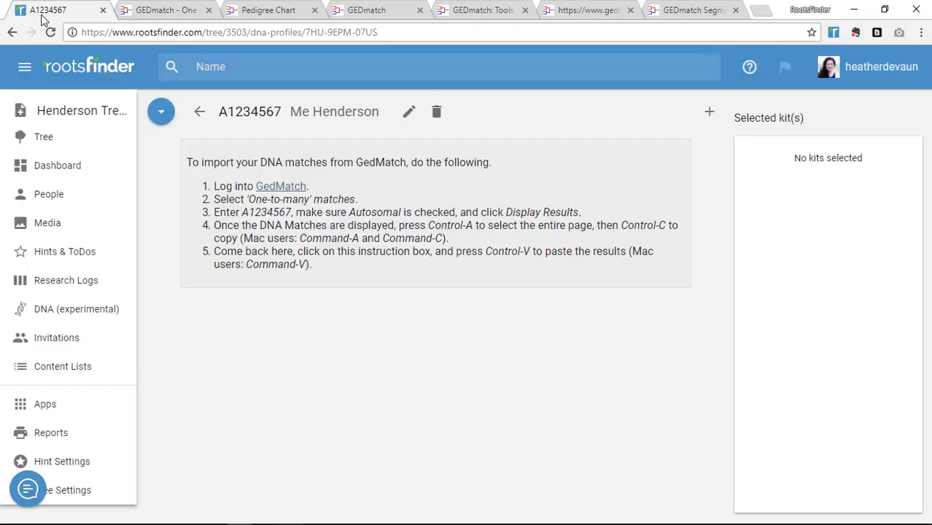
pyautogui.hotkey('ctrl', 'v')
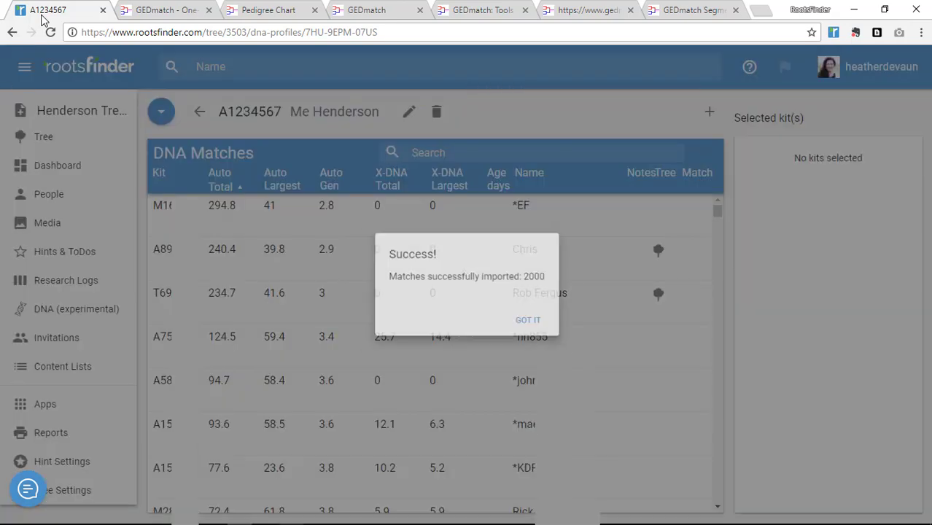
pyautogui.click(538, 327)
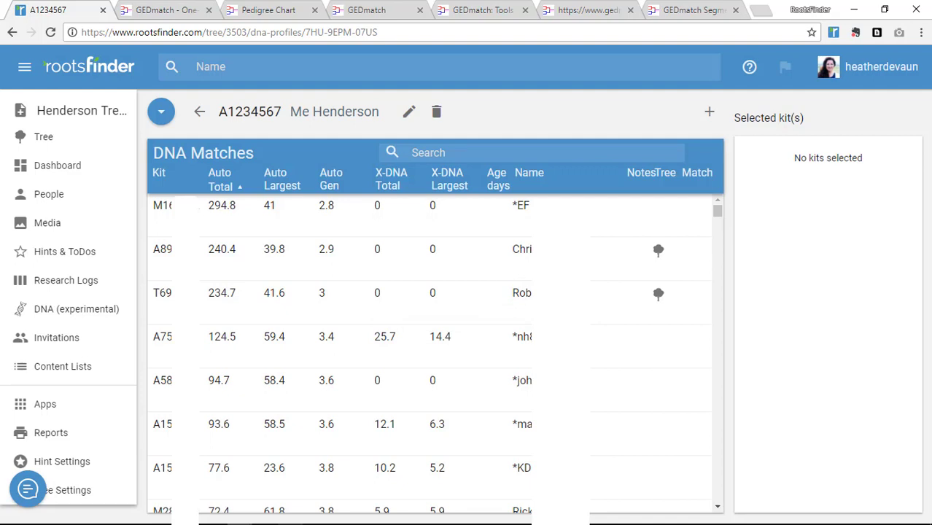
# - Edit the first DNA match as "Descendant of a couple in my tree", choosing the paternal great-grandfather and his spouse, and save it
pyautogui.click(519, 206)
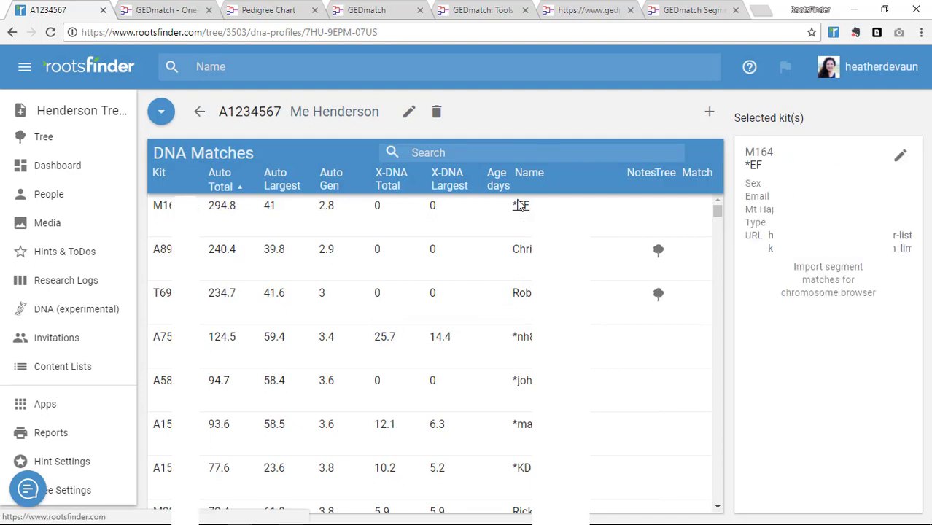
pyautogui.click(902, 164)
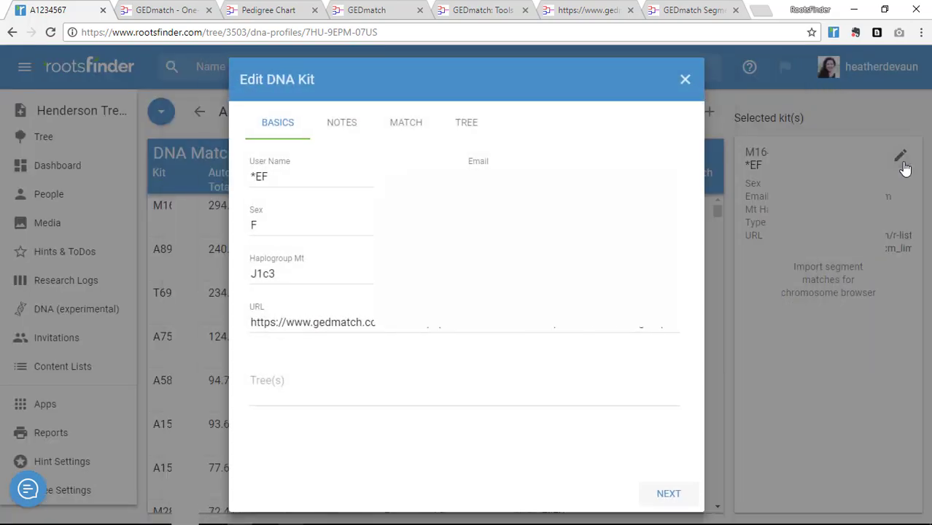
pyautogui.click(404, 124)
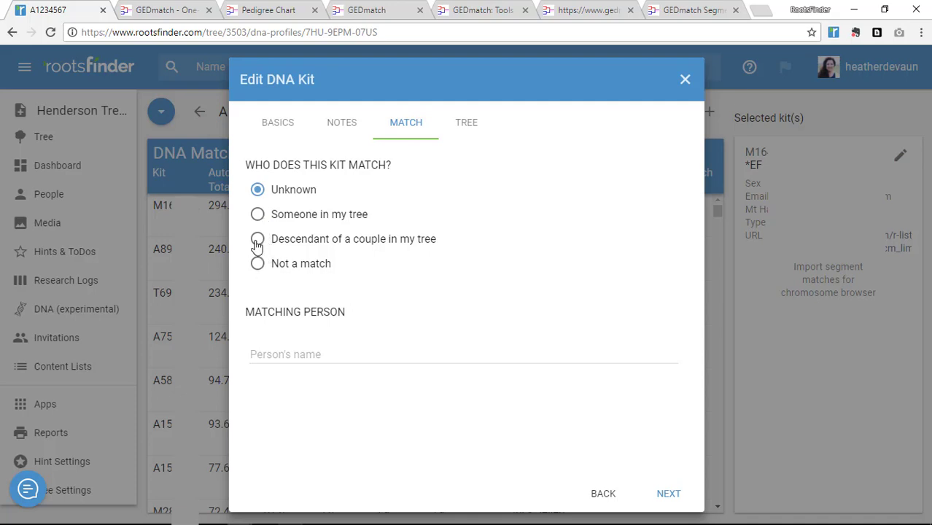
pyautogui.click(257, 243)
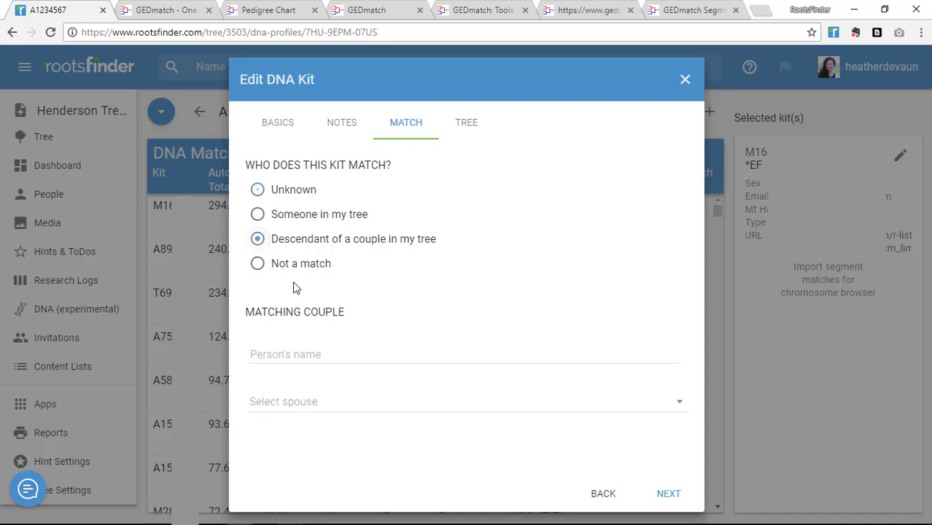
pyautogui.click(323, 351)
pyautogui.write('Robert W')
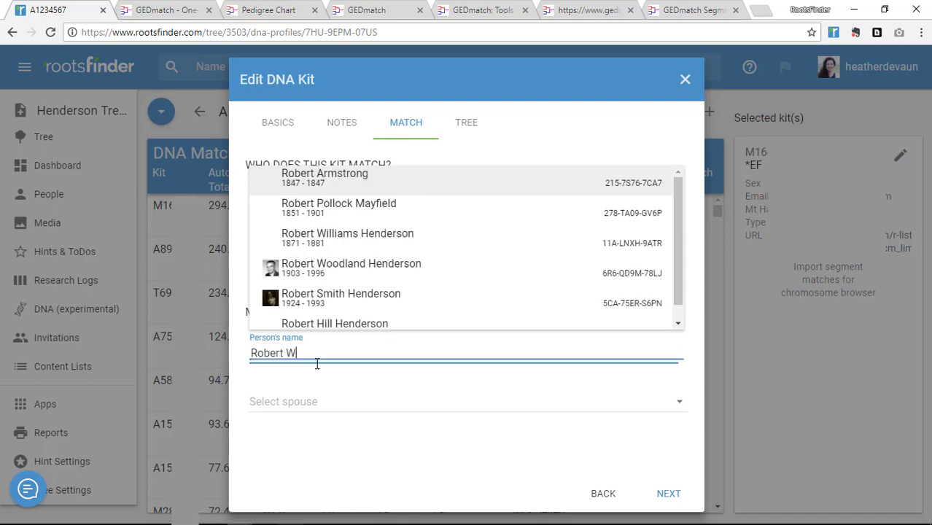
pyautogui.click(314, 314)
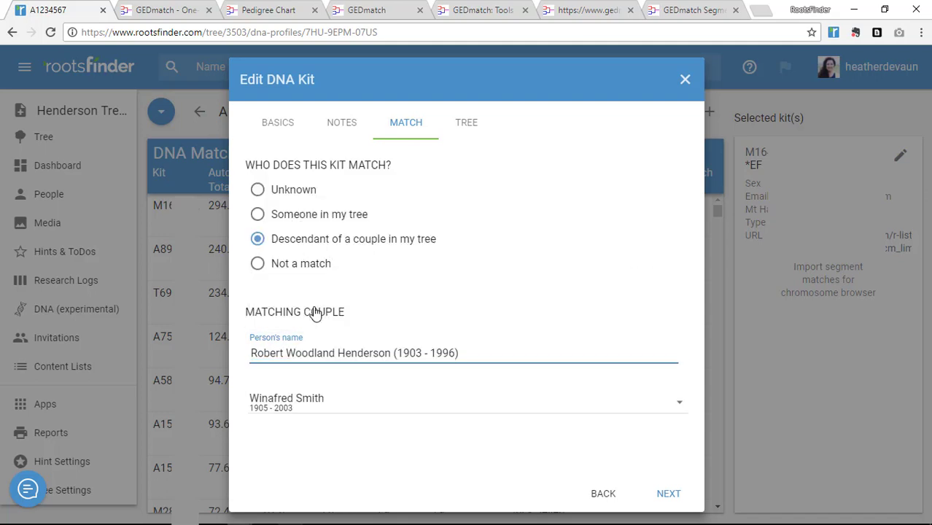
pyautogui.click(669, 494)
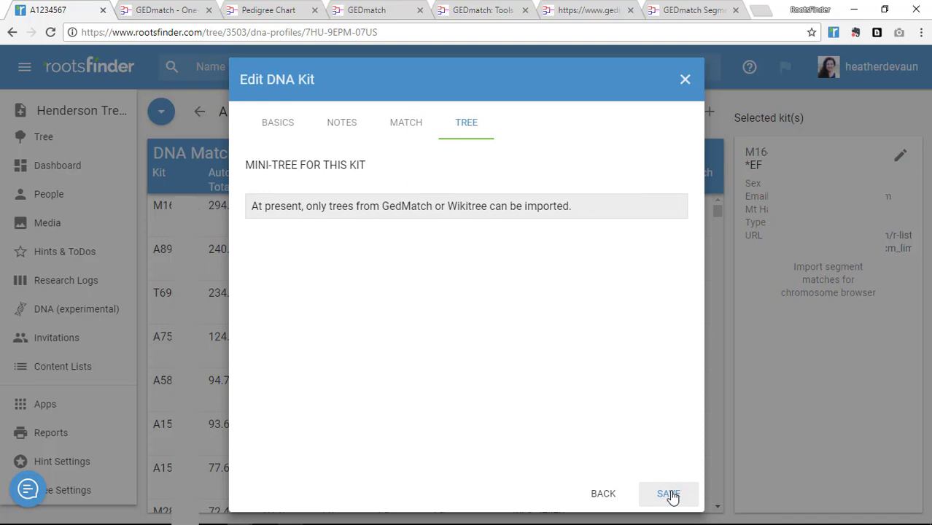
pyautogui.click(670, 495)
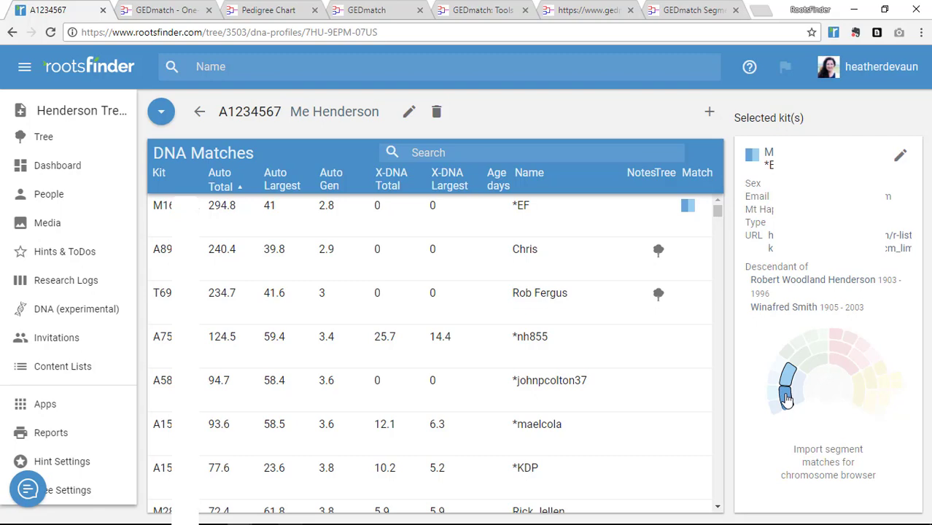
# - View the matched great-grandfather's profile from the match's fan chart and return to the kit's DNA matches list
pyautogui.click(786, 398)
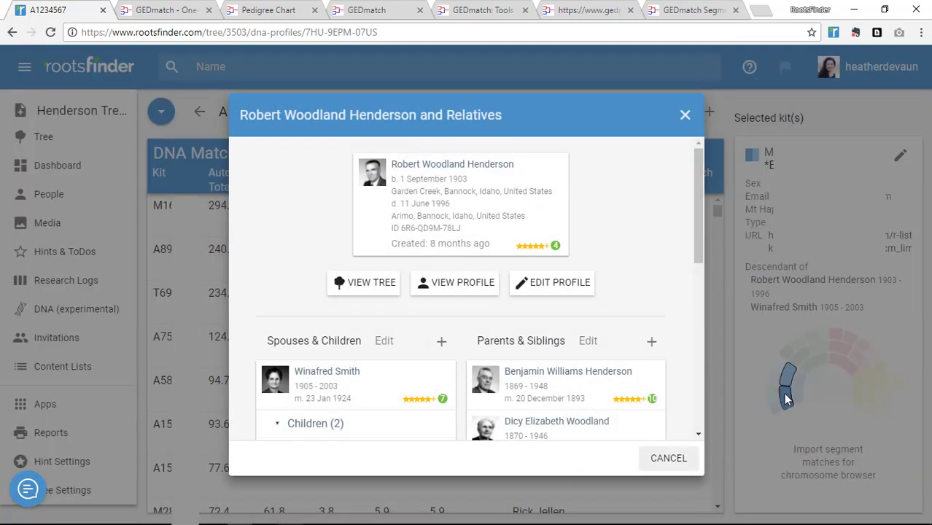
pyautogui.click(464, 165)
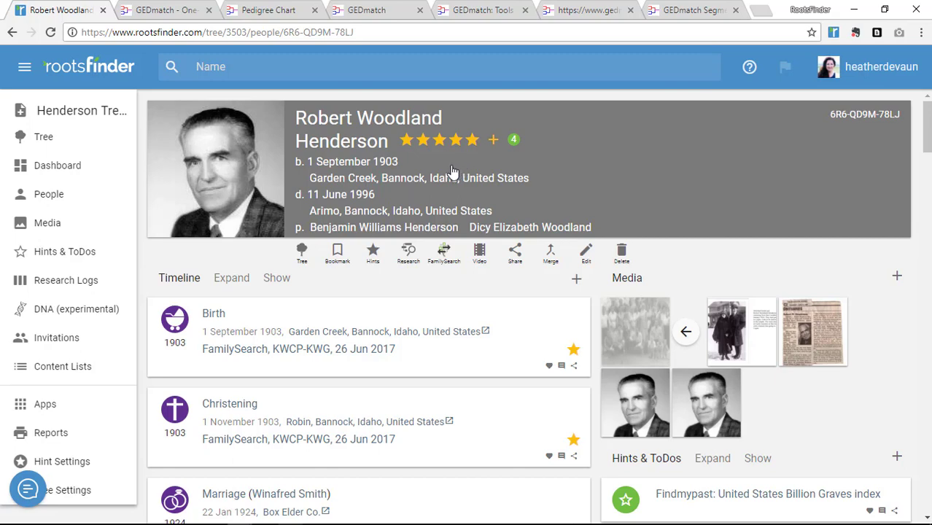
pyautogui.click(89, 320)
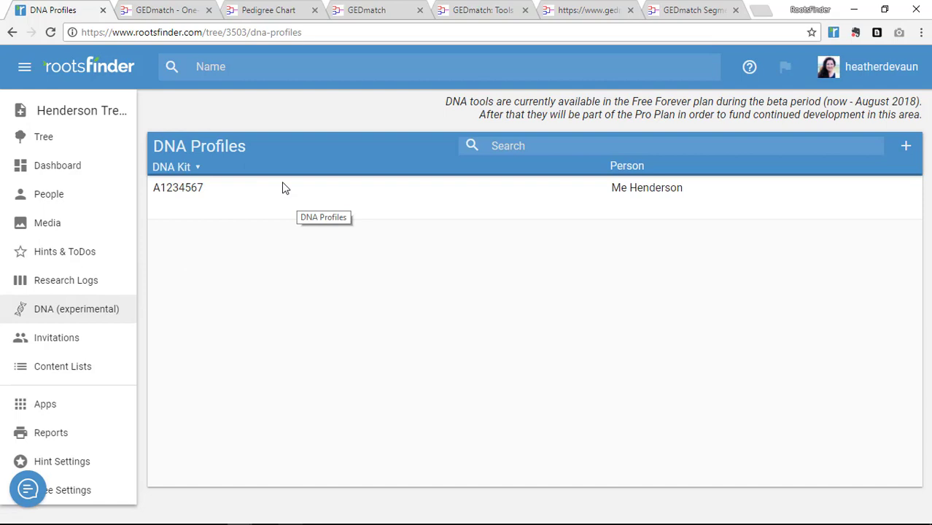
pyautogui.click(192, 191)
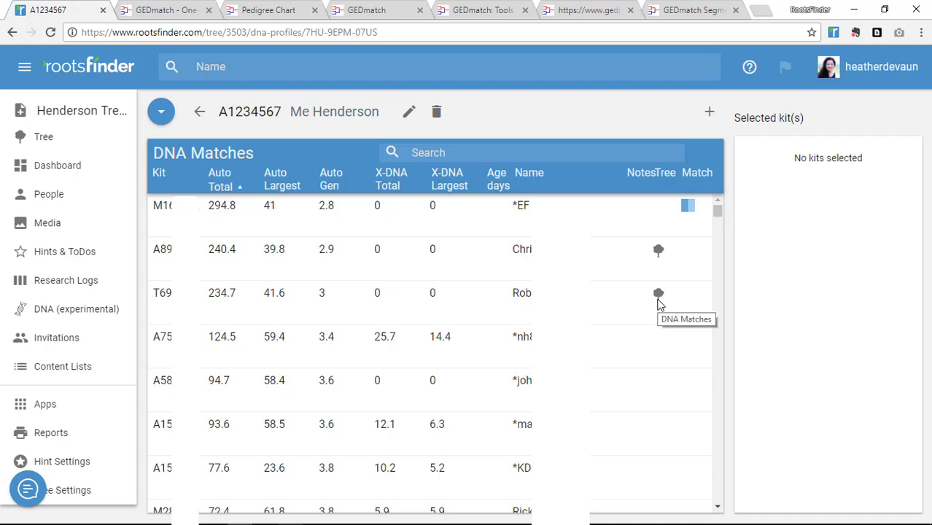
# - Copy the entire GEDmatch GEDCOM Pedigree Chart page and select the third match's tree in the RootsFinder DNA matches list
pyautogui.click(271, 15)
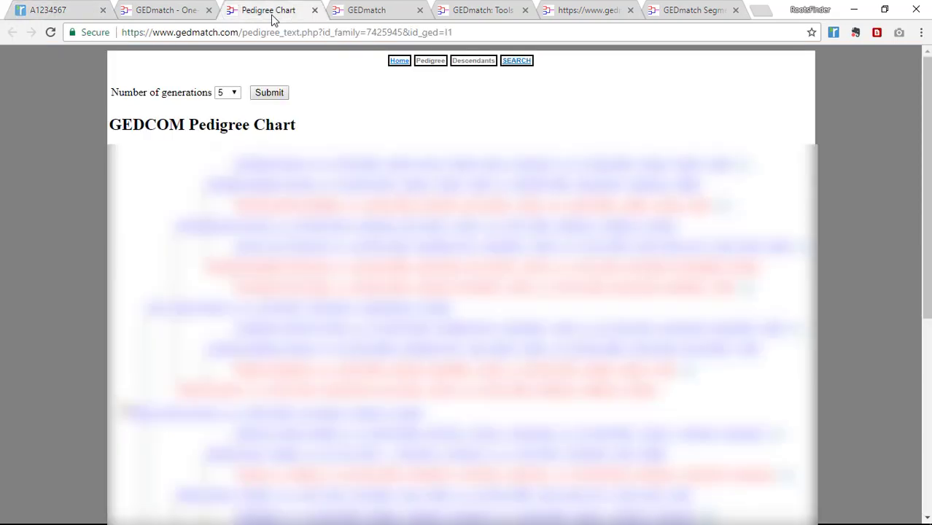
pyautogui.hotkey('ctrl', 'a')
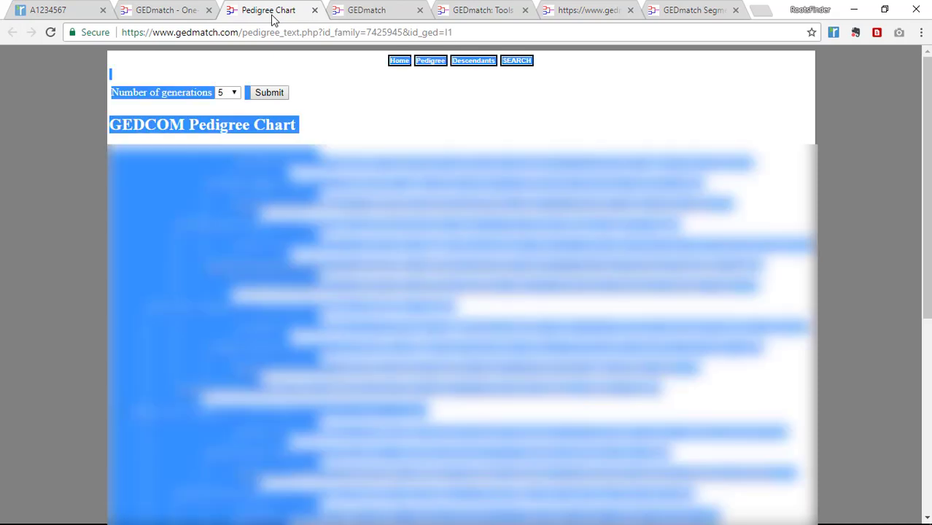
pyautogui.click(92, 10)
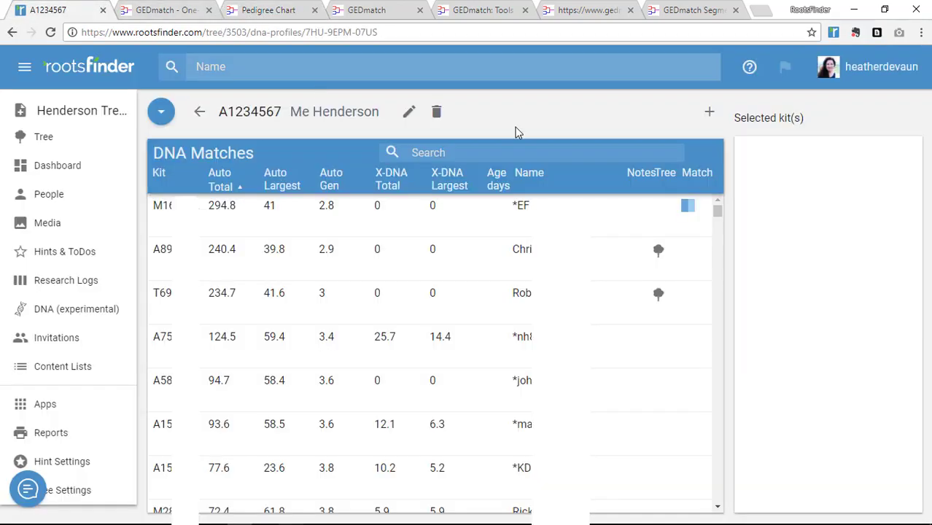
pyautogui.click(645, 297)
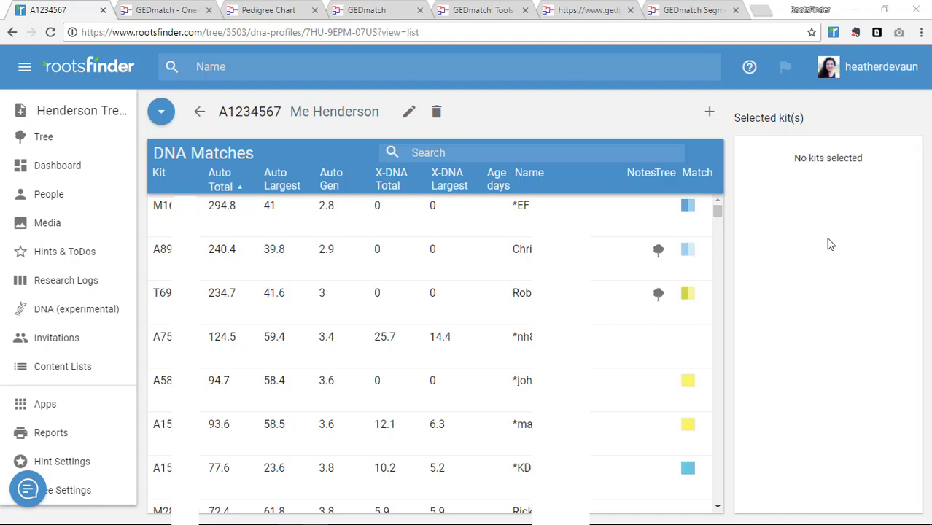
# - Import the kit's segment matches by copying the entire GEDmatch Matching Segment Search page into the RootsFinder segments view
pyautogui.click(161, 116)
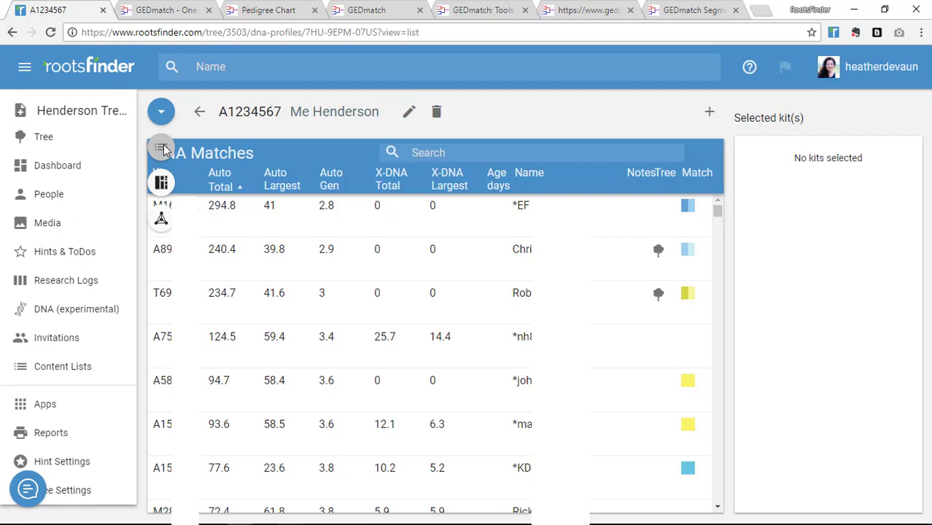
pyautogui.click(160, 183)
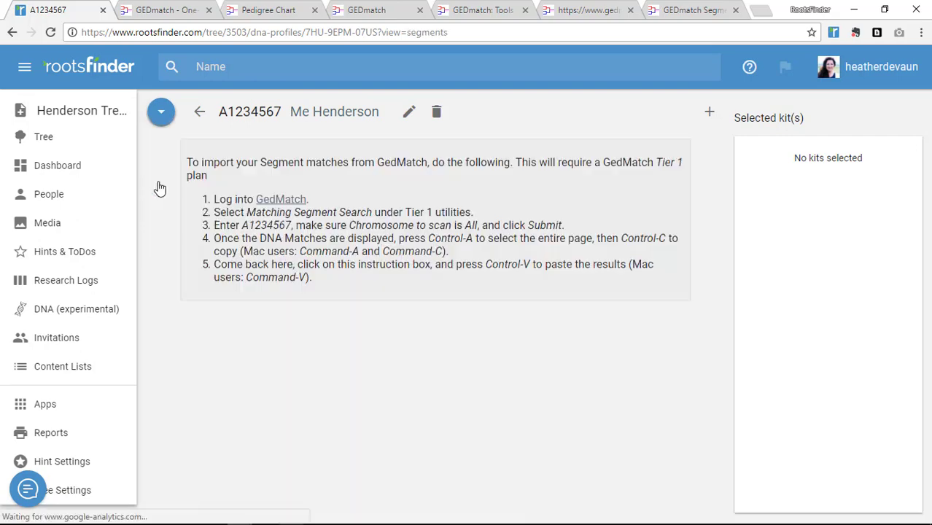
pyautogui.click(377, 16)
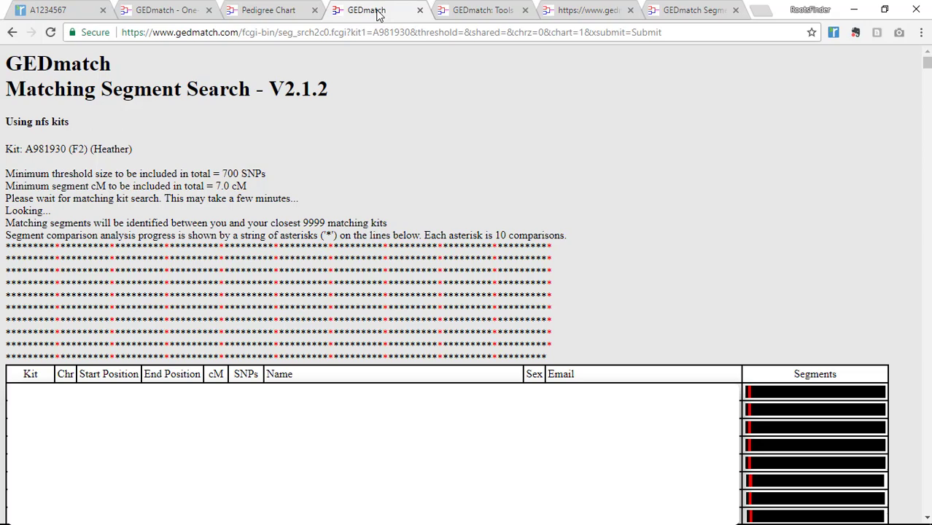
pyautogui.hotkey('ctrl', 'a')
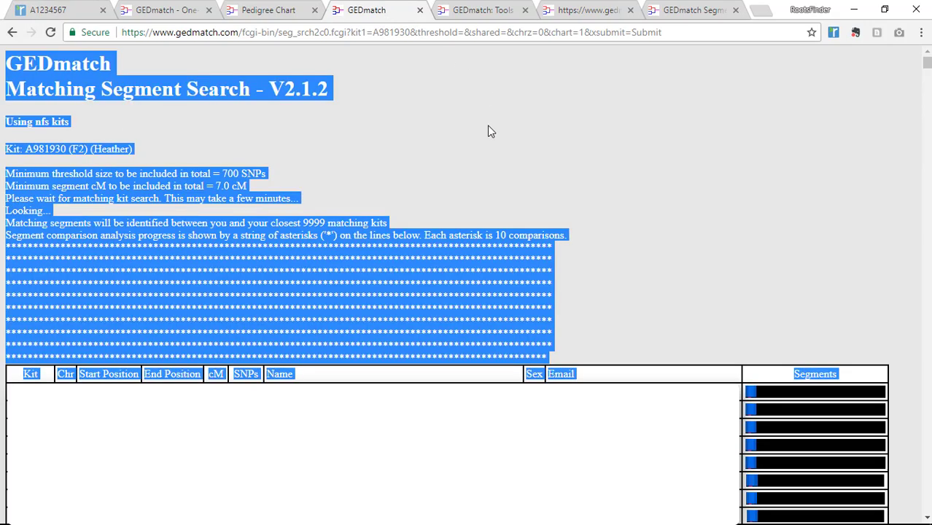
pyautogui.click(82, 9)
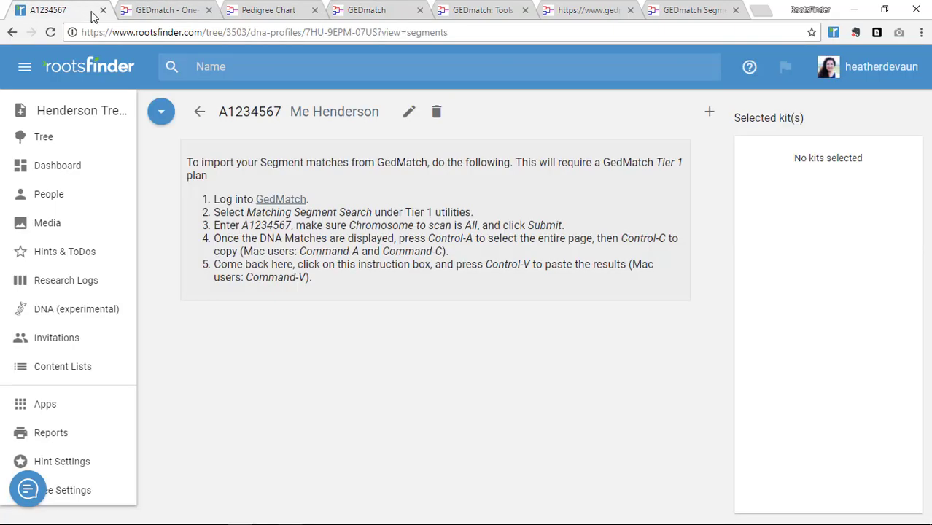
pyautogui.hotkey('ctrl', 'v')
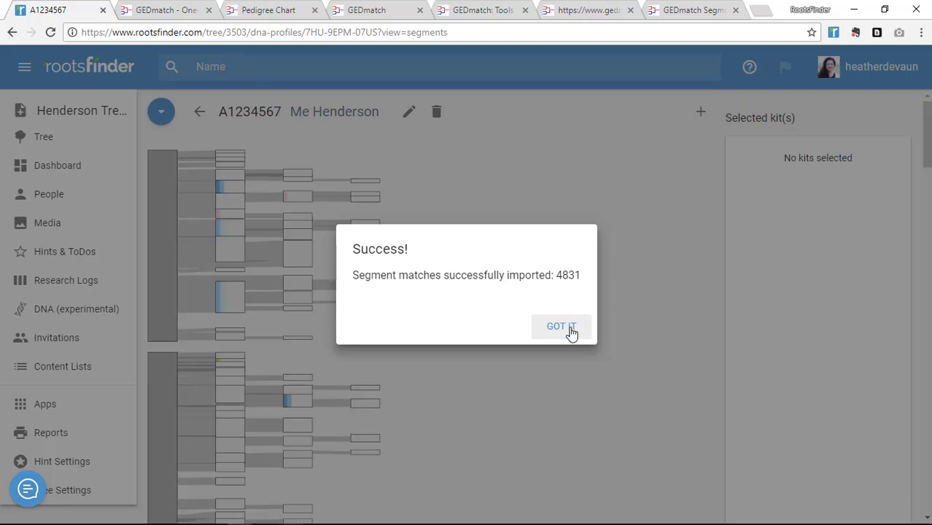
pyautogui.click(561, 326)
# - Inspect the chromosome 1 segments and select the pink-marked group spanning 76,640,441 - 88,401,308 to list its kits
pyautogui.moveTo(173, 231)
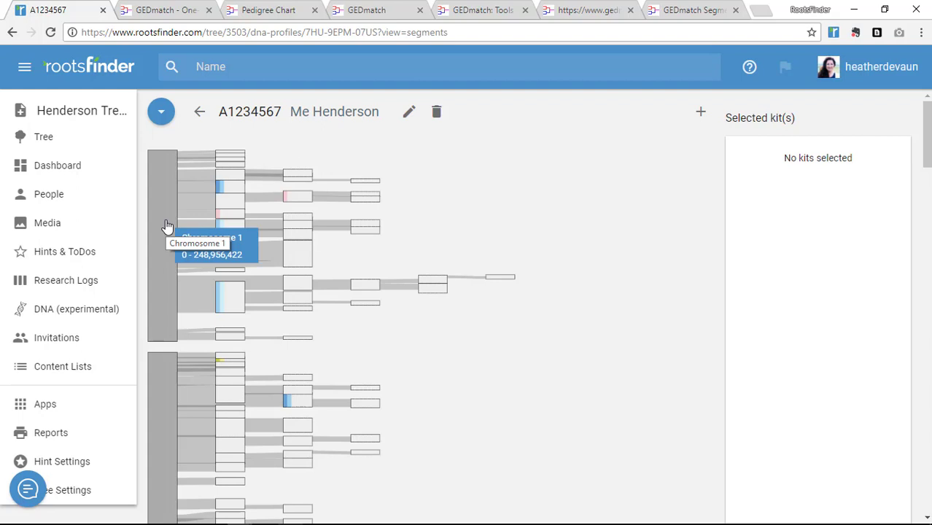
pyautogui.moveTo(224, 195)
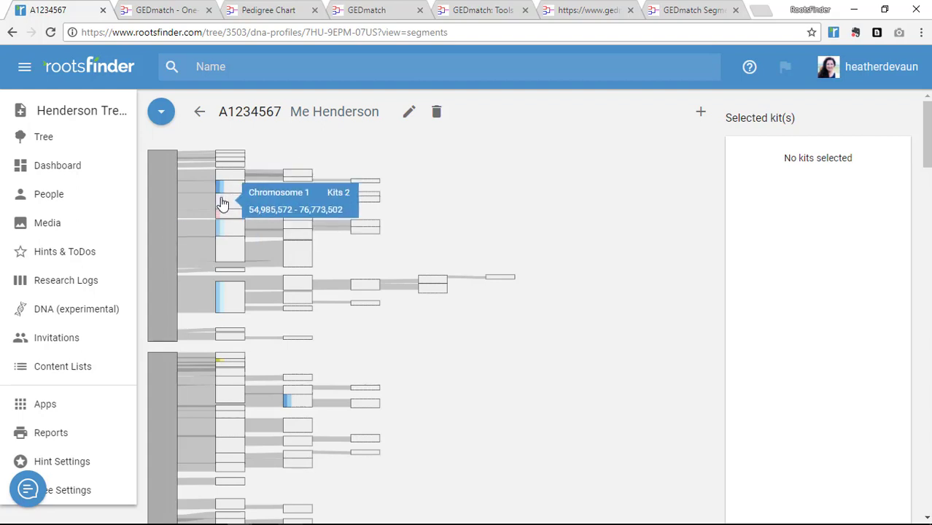
pyautogui.moveTo(218, 220)
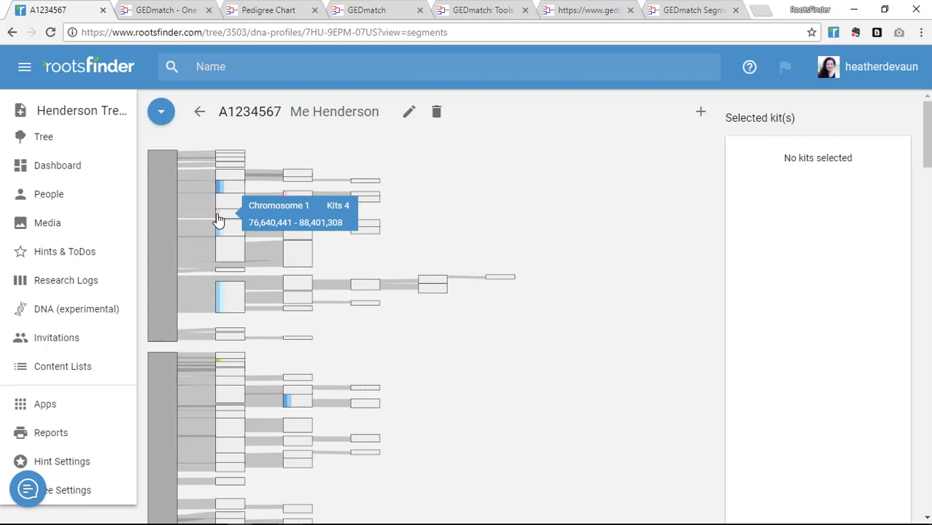
pyautogui.click(217, 220)
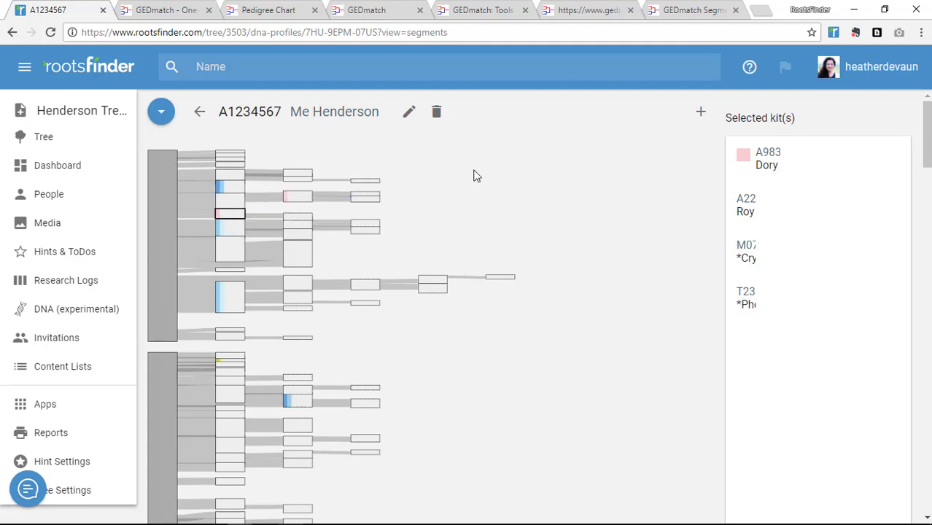
# - Review GEDmatch's Multi Kit Analysis and Autosomal DNA comparison matrix, and return to RootsFinder to examine the pink-marked kit's shared segment on chromosome 1
pyautogui.click(488, 14)
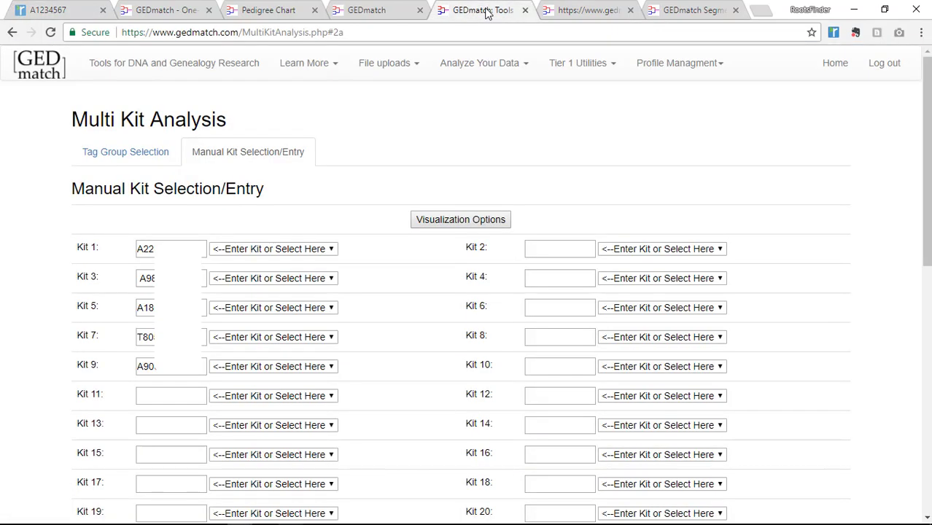
pyautogui.click(558, 14)
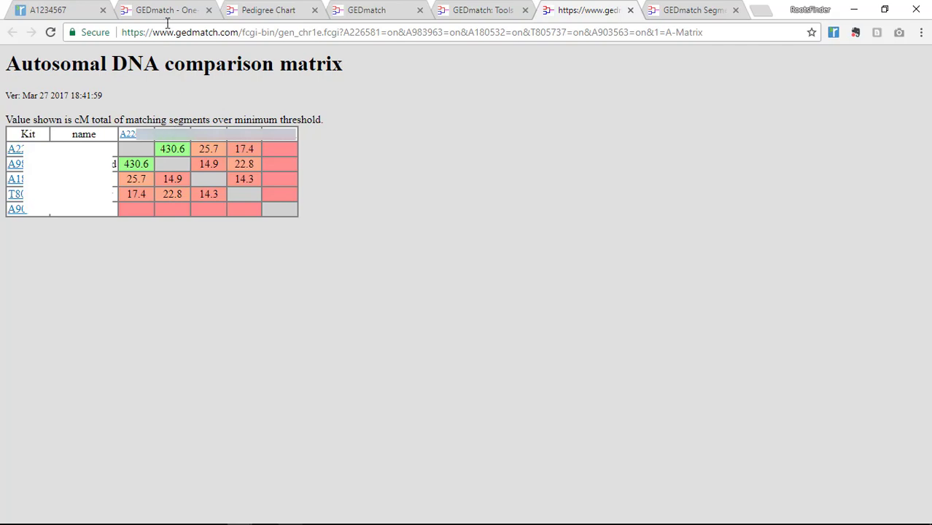
pyautogui.click(72, 6)
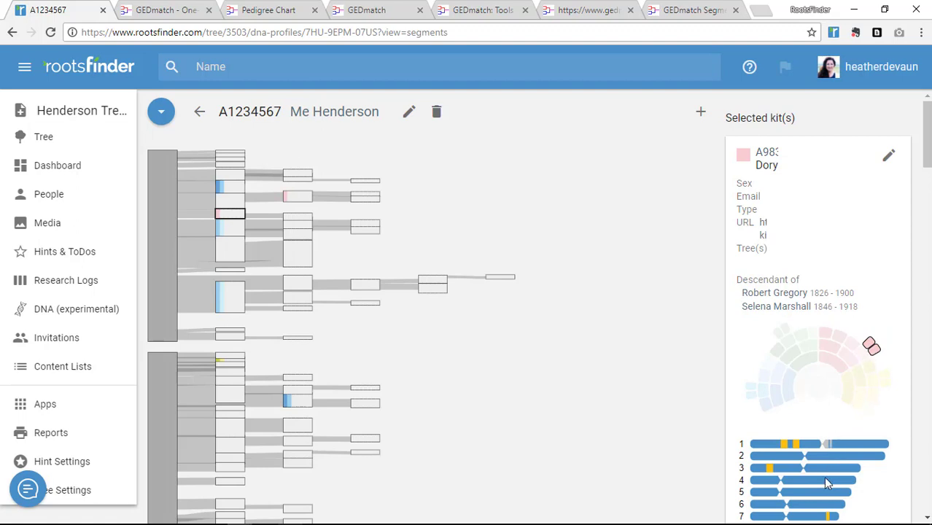
pyautogui.moveTo(794, 443)
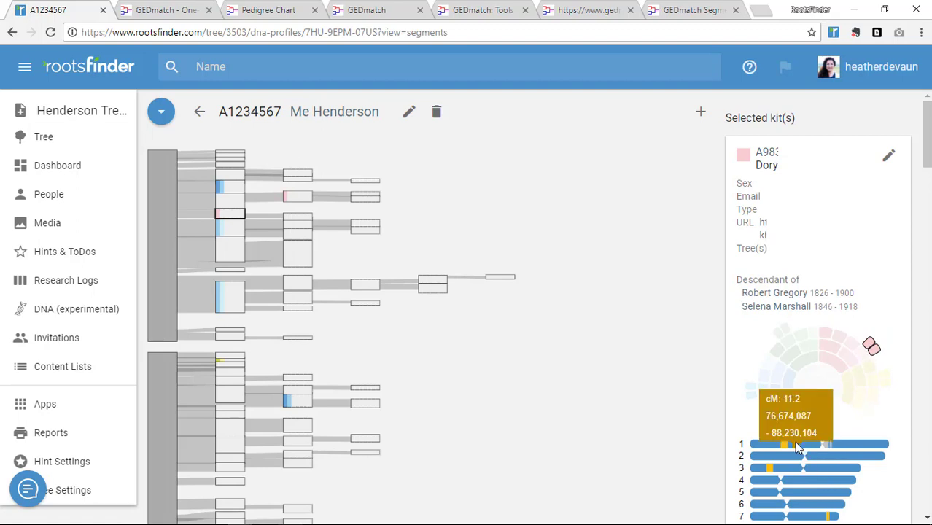
# - Enter "notes as needed" in the selected kit's notes and close the kit editor without saving
pyautogui.click(889, 156)
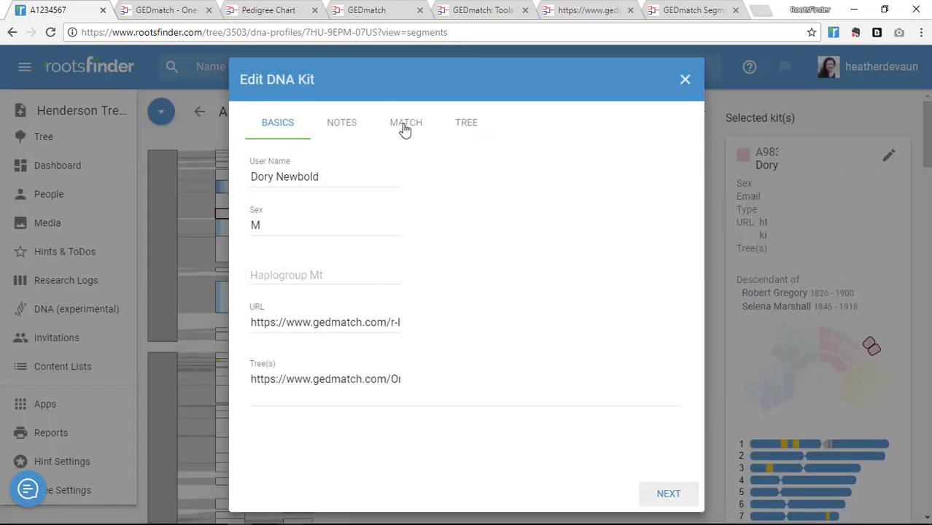
pyautogui.click(350, 126)
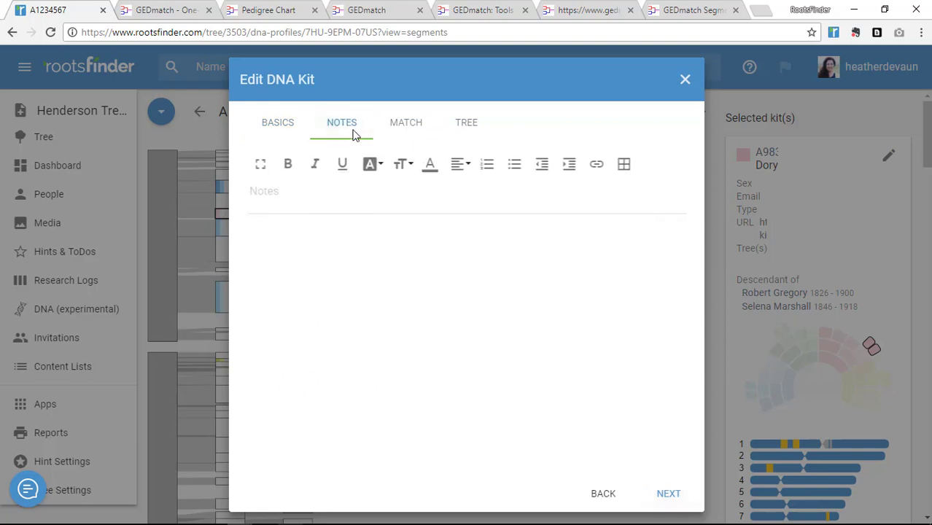
pyautogui.click(366, 207)
pyautogui.write('notes asn needed')
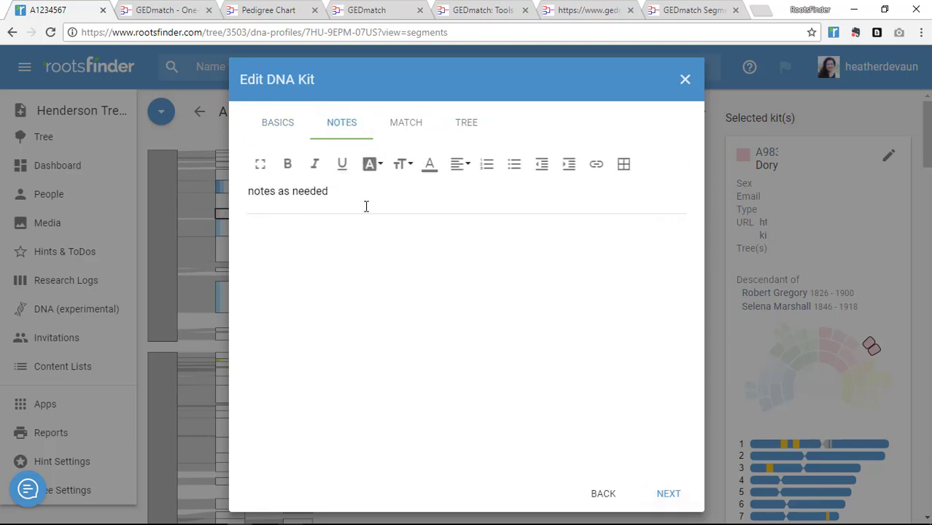
pyautogui.click(684, 83)
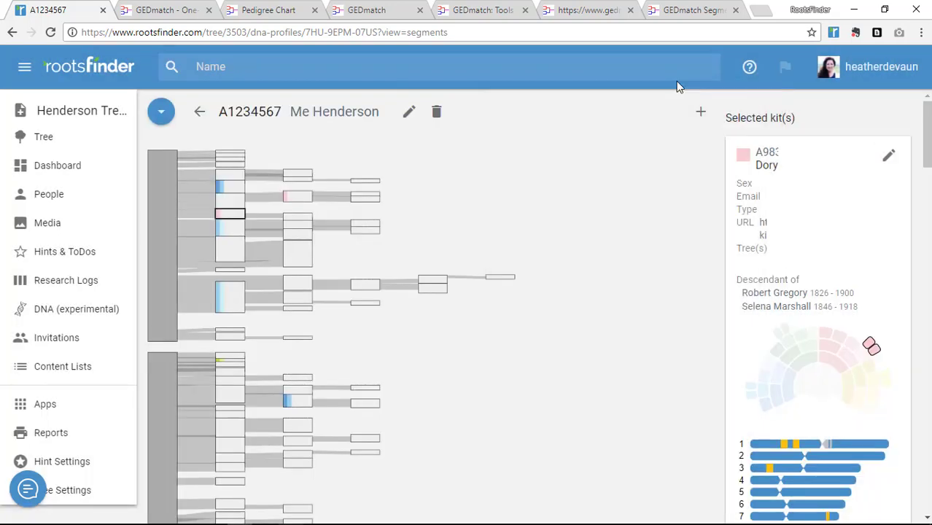
# - Import the kit's triangulation results by copying the entire GEDmatch Segment Triangulation page into the RootsFinder triangulation view
pyautogui.click(163, 112)
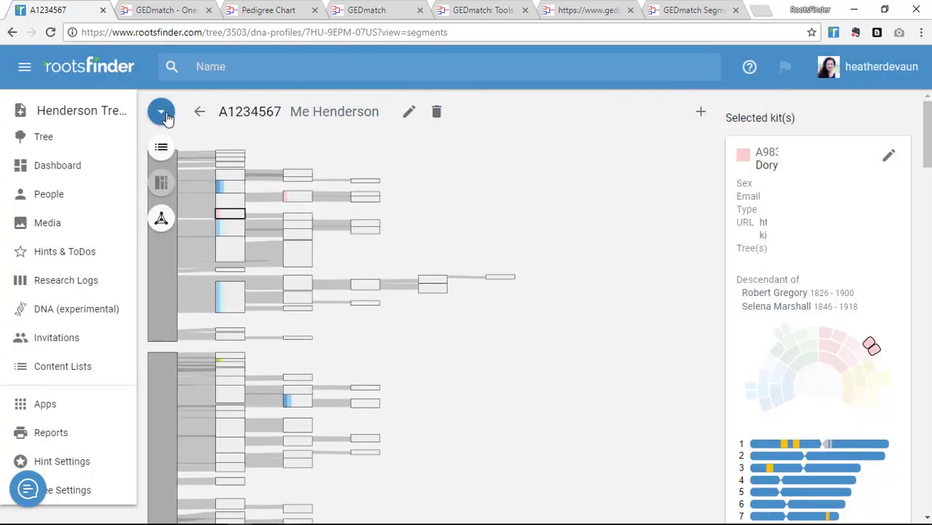
pyautogui.click(162, 217)
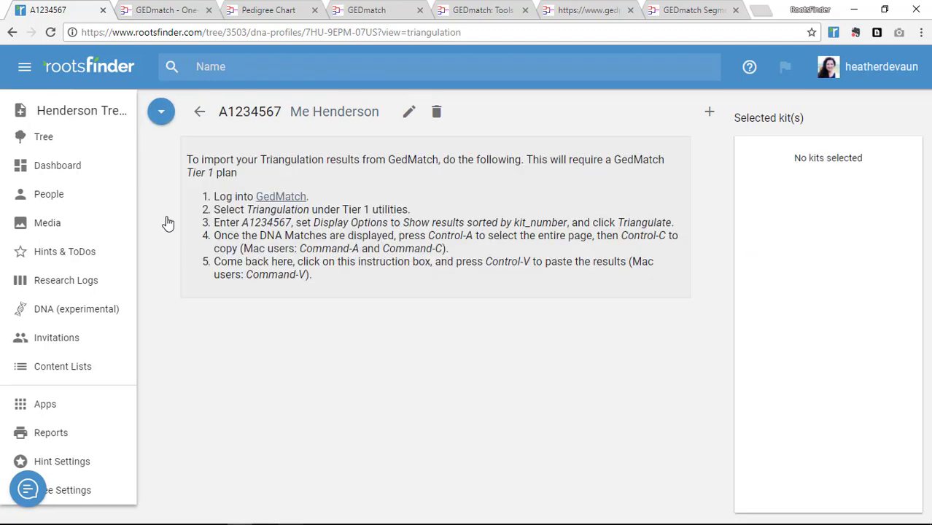
pyautogui.click(660, 13)
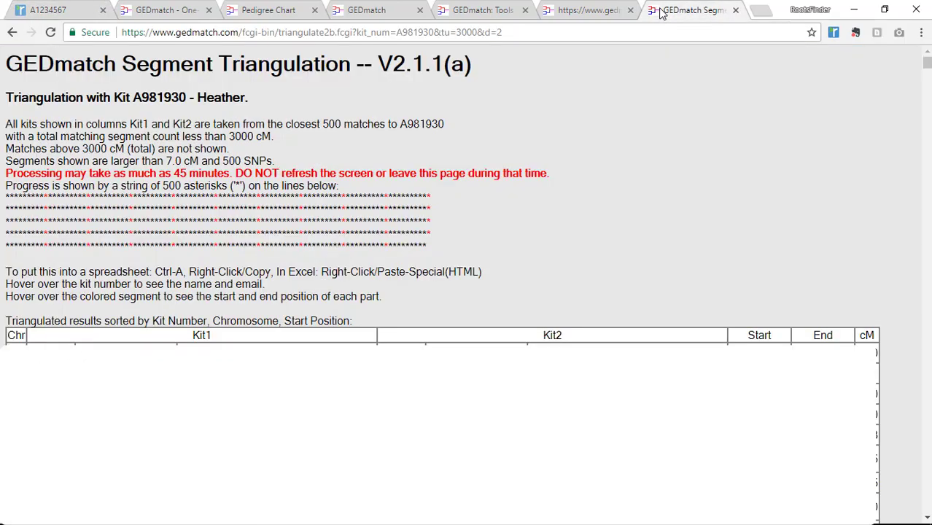
pyautogui.hotkey('ctrl', 'a')
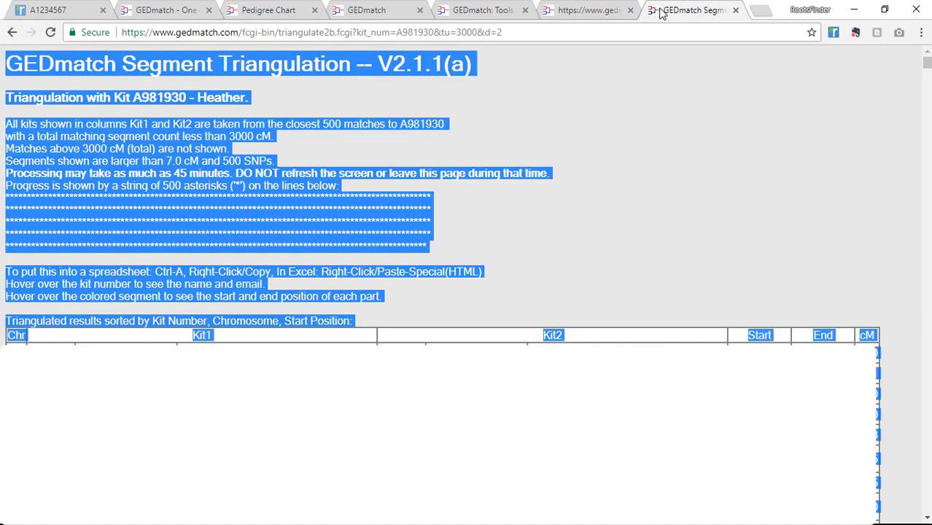
pyautogui.hotkey('ctrl', 'c')
pyautogui.click(51, 9)
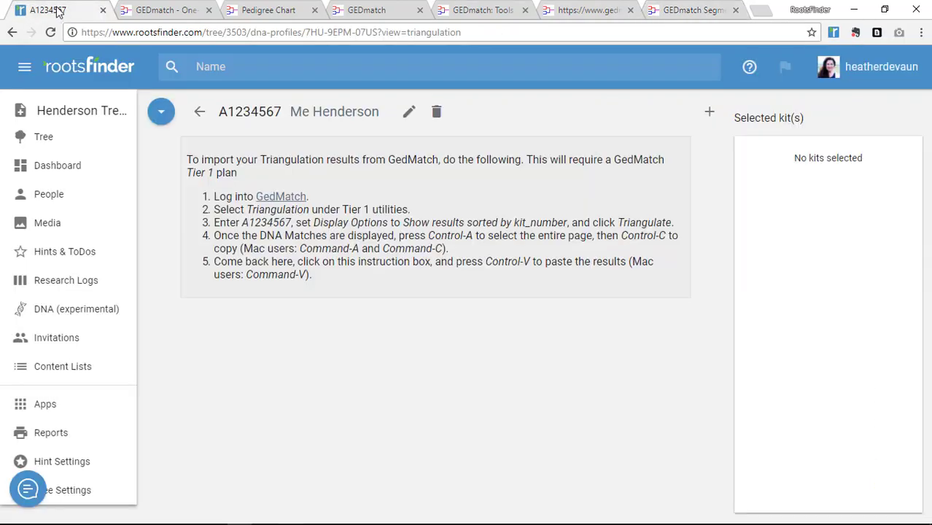
pyautogui.hotkey('ctrl', 'v')
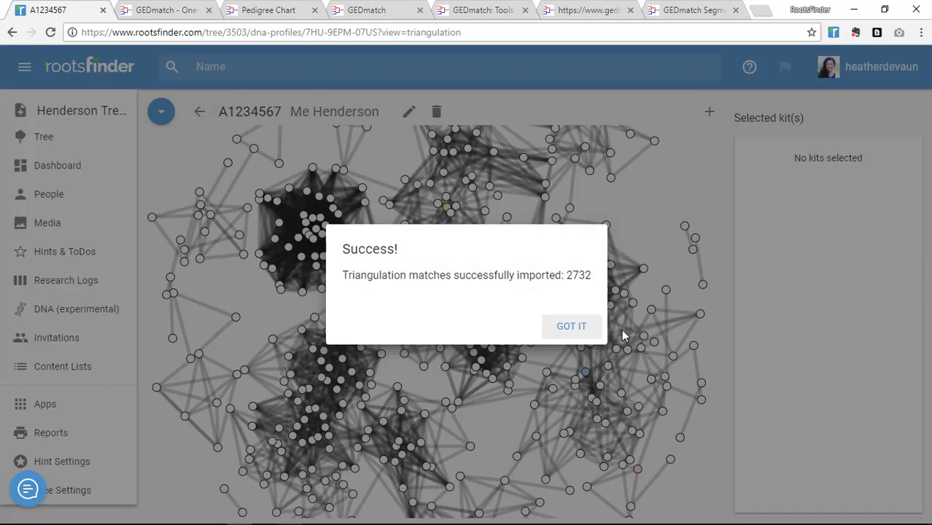
pyautogui.click(584, 327)
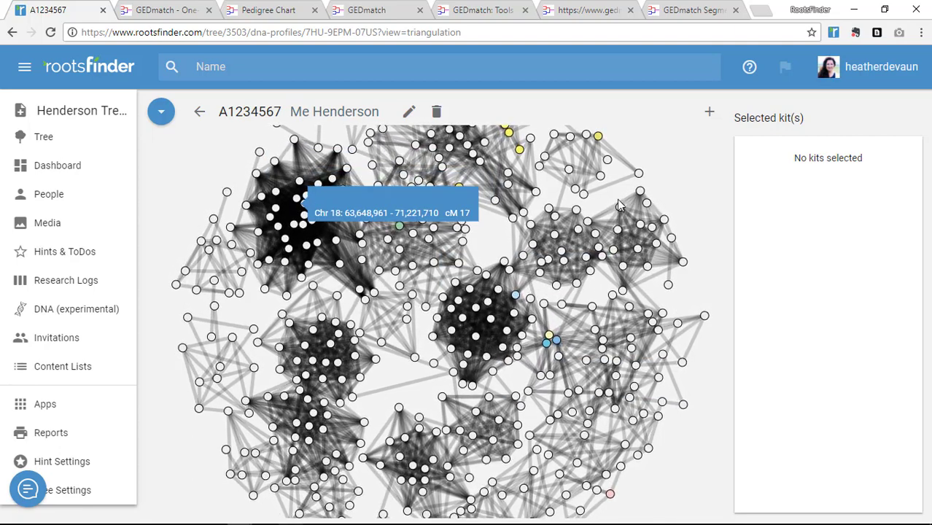
# - Select a yellow match in the triangulation graph and open its linked ancestor's family details from the fan chart
pyautogui.moveTo(634, 178)
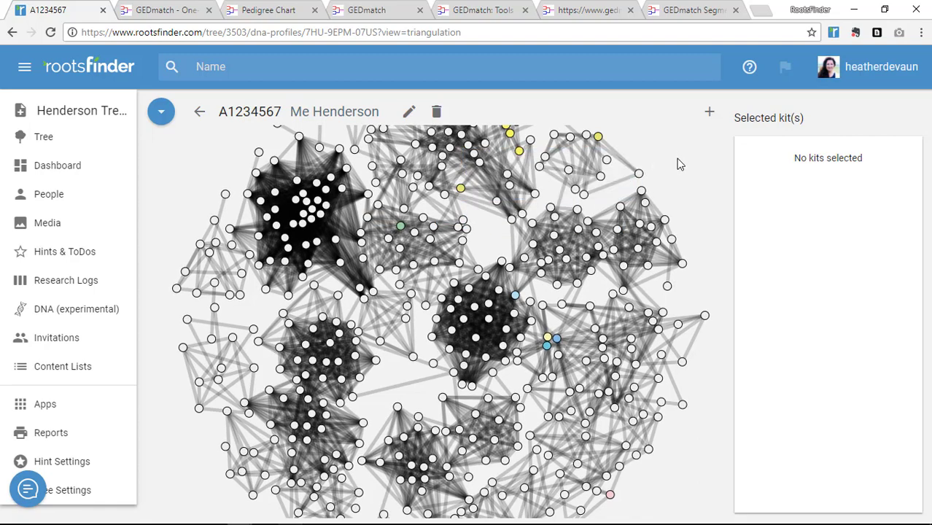
pyautogui.click(518, 155)
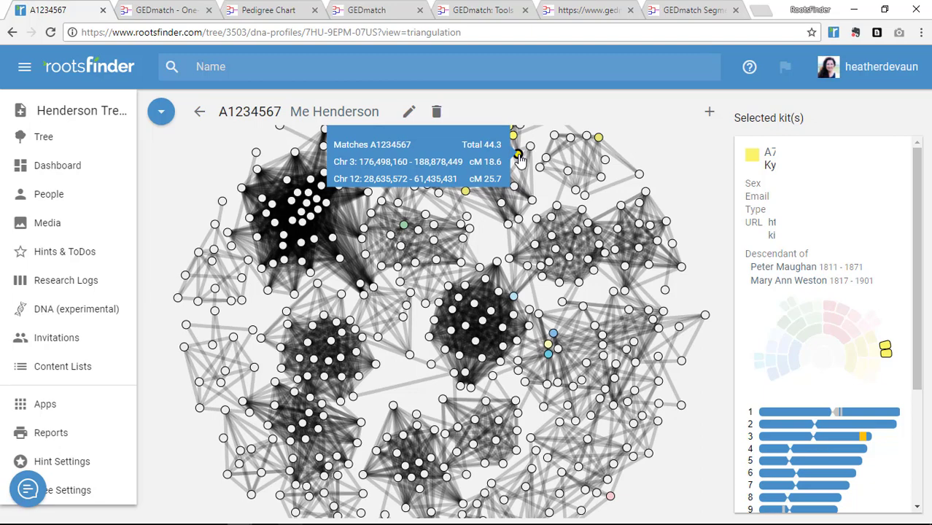
pyautogui.click(885, 349)
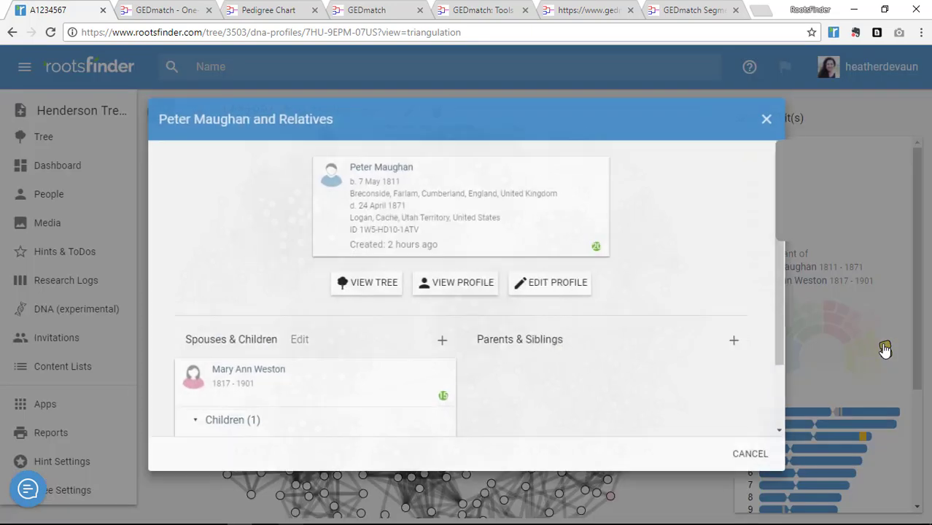